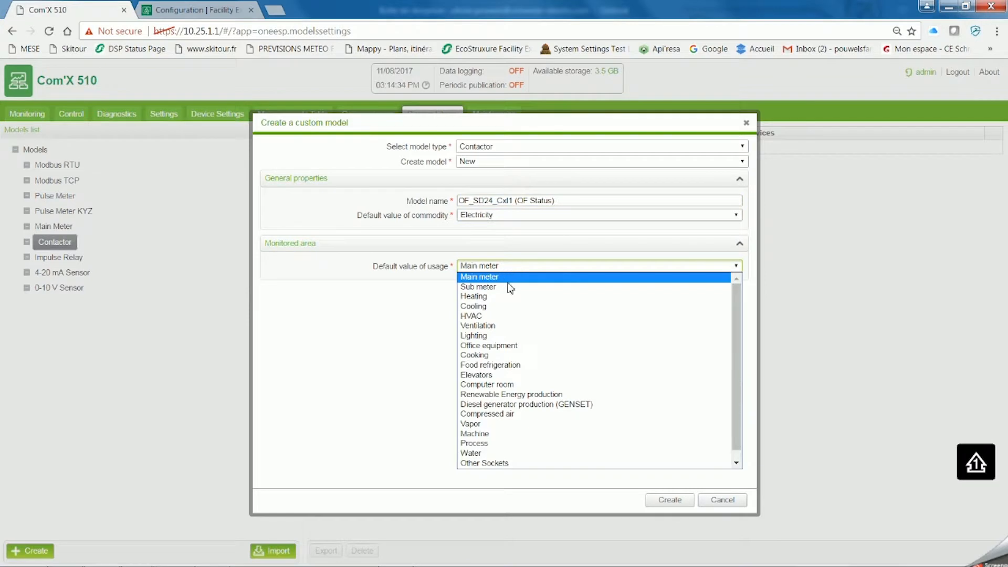
- Set the default usage to Office equipment and create the OF_SD24_CxI1 (OF Status) contactor model
{"action": "scroll", "coordinate": [507, 336], "scroll_direction": "down", "scroll_amount": 1}
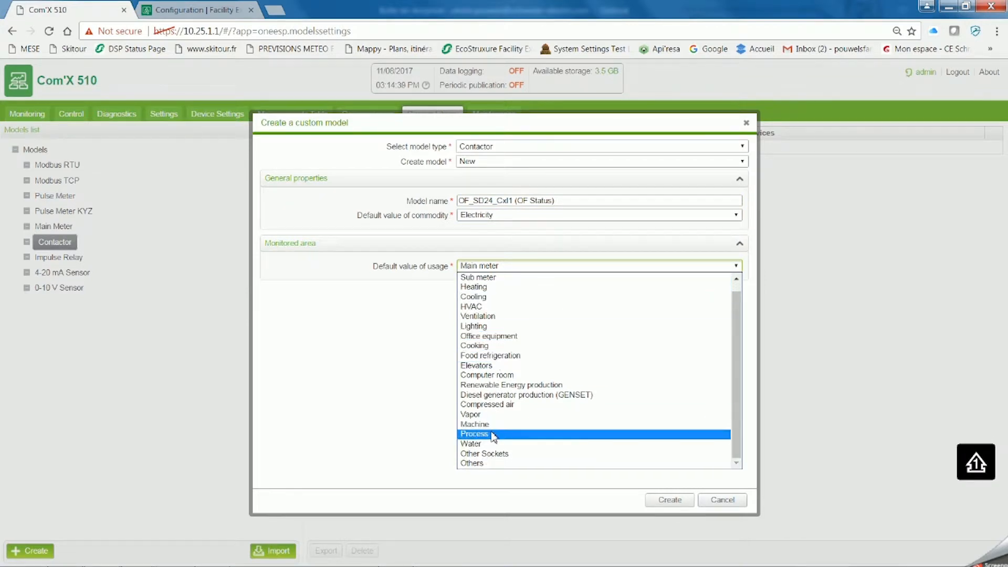
{"action": "left_click", "coordinate": [489, 336]}
{"action": "left_click", "coordinate": [674, 501]}
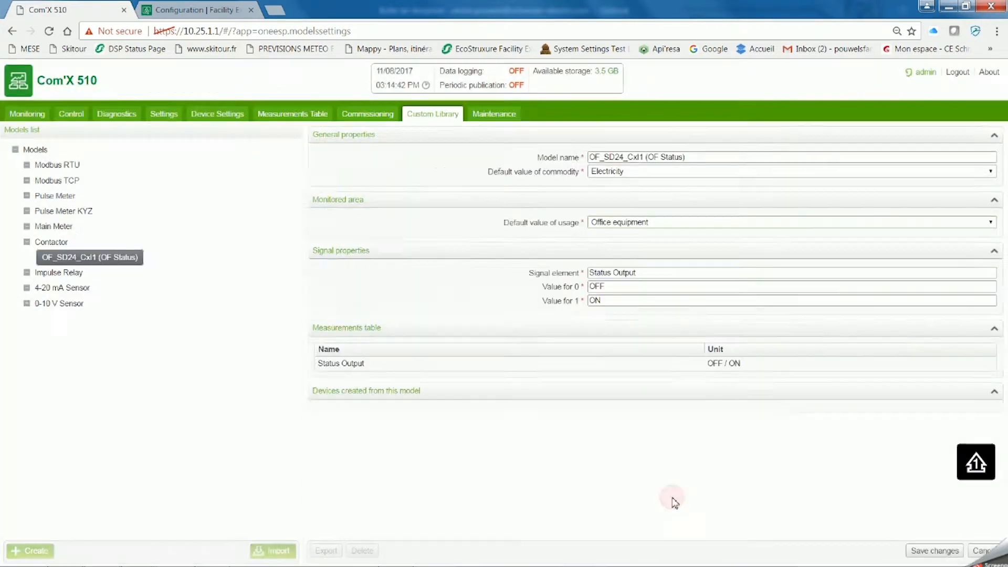
- Set the model's signal value for 0 to Open and for 1 to Close, and save the changes
{"action": "left_click", "coordinate": [626, 286]}
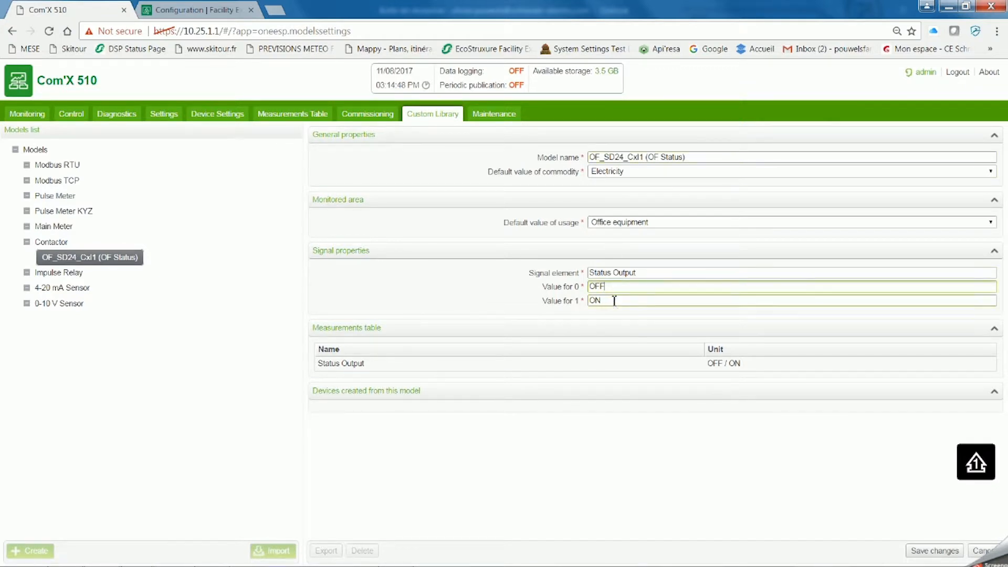
{"action": "type", "text": "Open"}
{"action": "key", "text": "Tab"}
{"action": "type", "text": "Close"}
{"action": "left_click", "coordinate": [935, 551]}
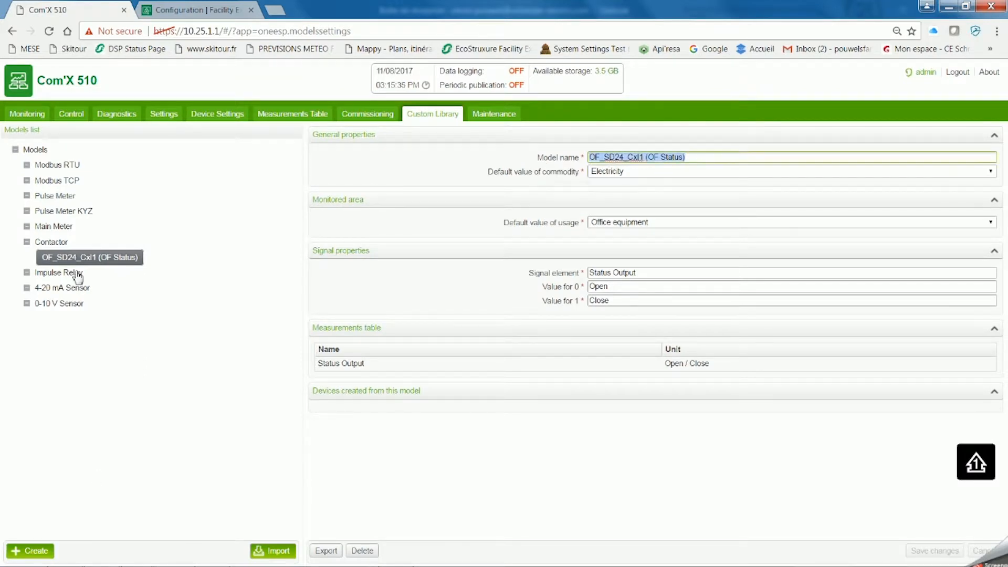
- Create a second contactor model based on the custom OF_SD24_CxI1 (OF Status) model, named OF_SD24_CxI2 (SD Status)
{"action": "left_click", "coordinate": [53, 243]}
{"action": "left_click", "coordinate": [35, 551]}
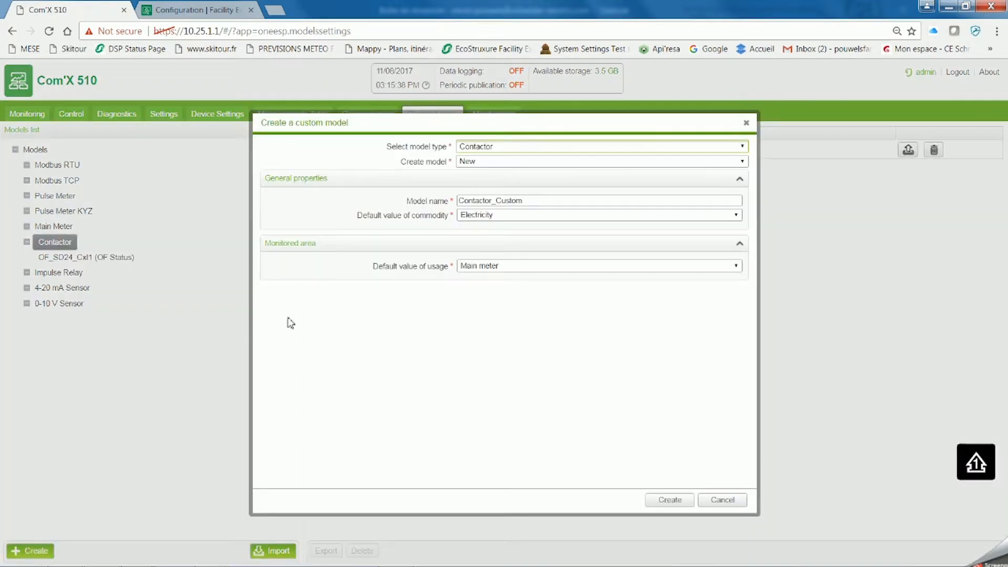
{"action": "left_click", "coordinate": [525, 162]}
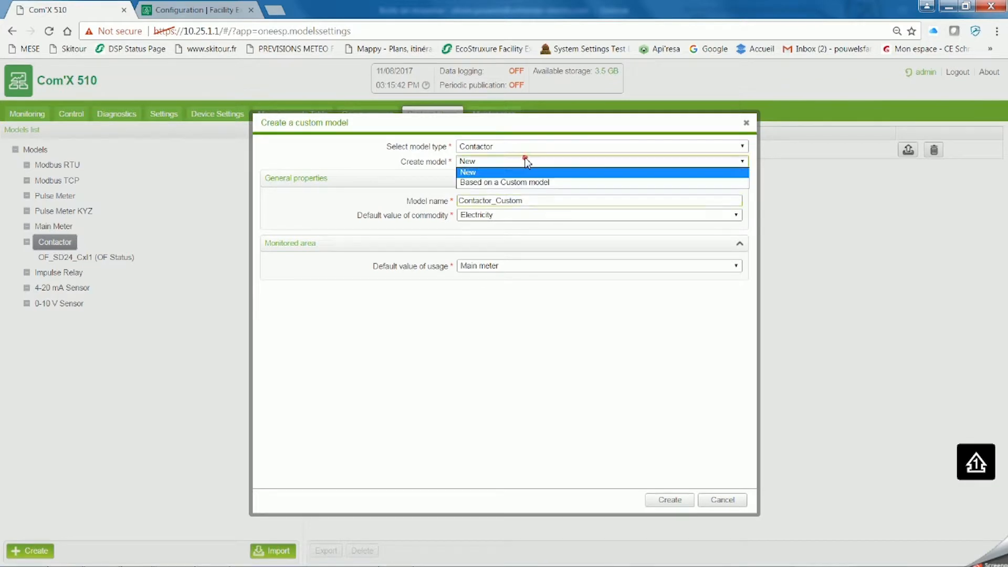
{"action": "left_click", "coordinate": [533, 183]}
{"action": "left_click", "coordinate": [509, 216]}
{"action": "key", "text": "BackSpace"}
{"action": "type", "text": "2 ("}
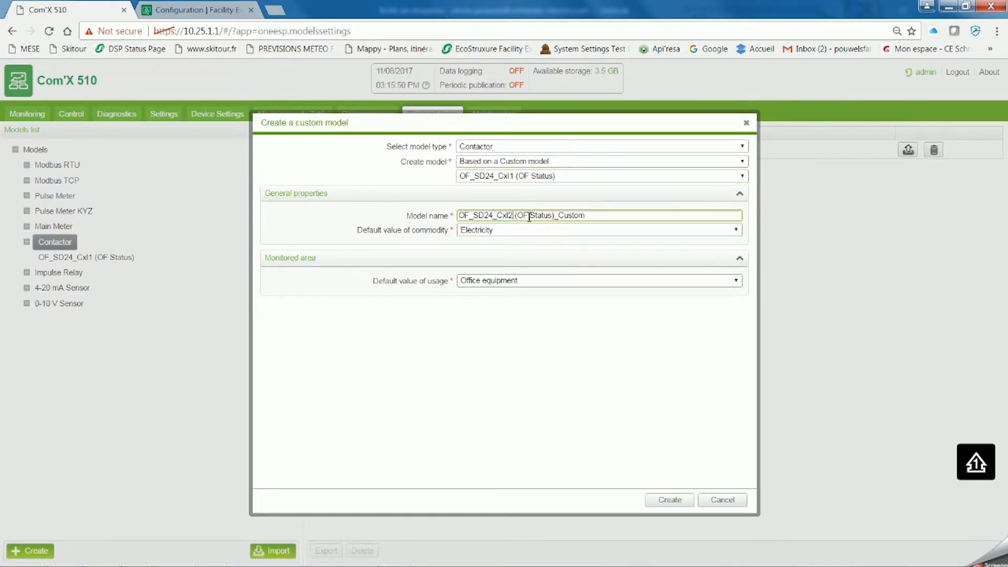
{"action": "type", "text": "SD"}
{"action": "key", "text": "BackSpace"}
{"action": "key", "text": "BackSpace"}
{"action": "key", "text": "BackSpace"}
{"action": "key", "text": "BackSpace"}
{"action": "key", "text": "BackSpace"}
{"action": "left_click", "coordinate": [678, 500]}
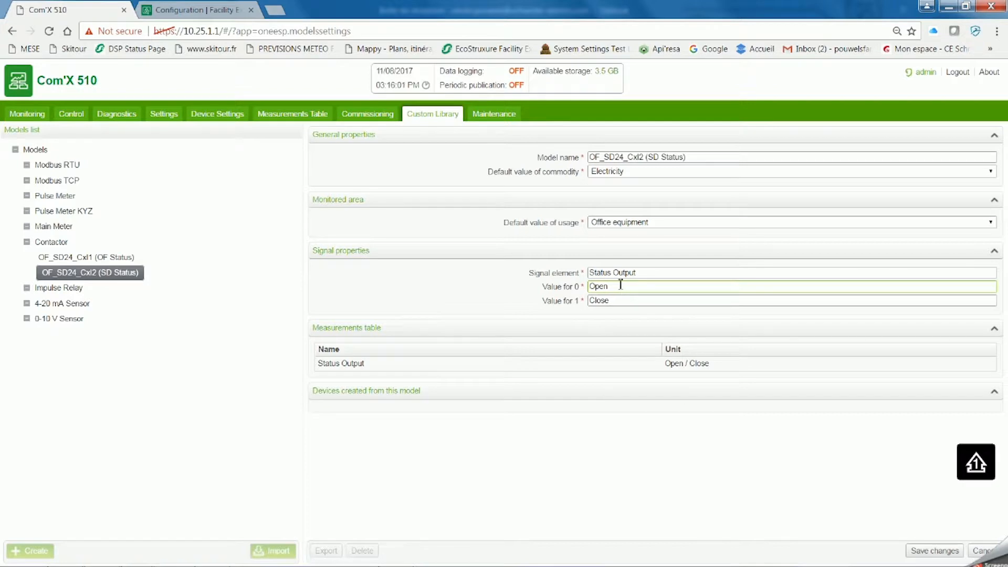
- Rename the signal element Trip Status, with value 0 as Tripped and value 1 as Not Tripped, and save the model
{"action": "triple_click", "coordinate": [653, 273]}
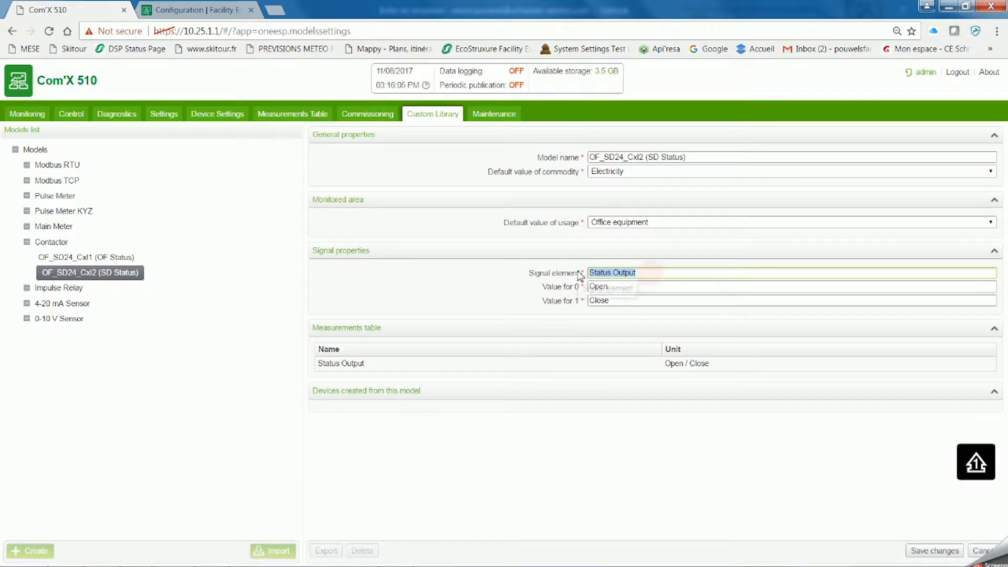
{"action": "type", "text": "Trip Status"}
{"action": "key", "text": "Tab"}
{"action": "type", "text": "Tripped"}
{"action": "key", "text": "Tab"}
{"action": "type", "text": "Not Tripped"}
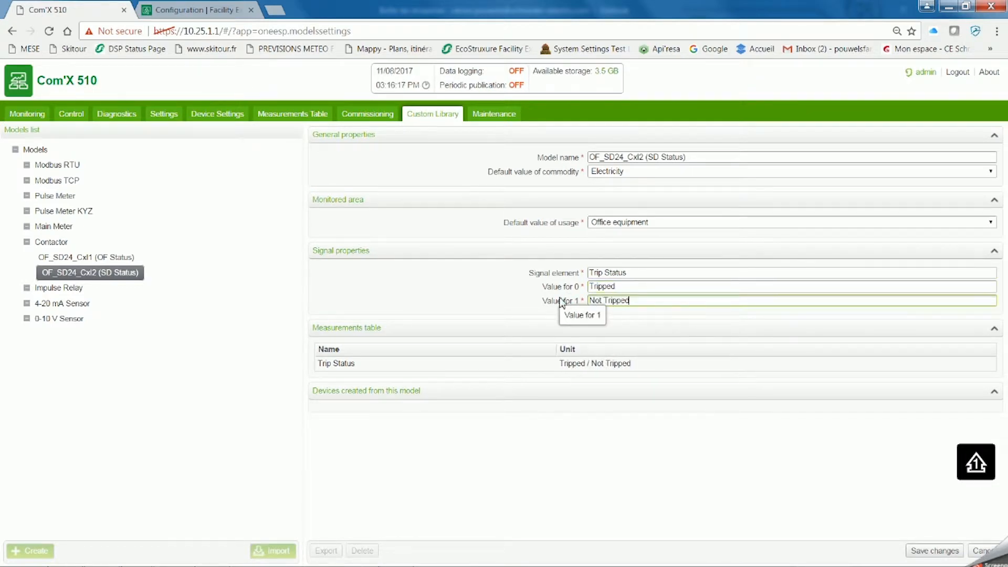
{"action": "left_click", "coordinate": [927, 553]}
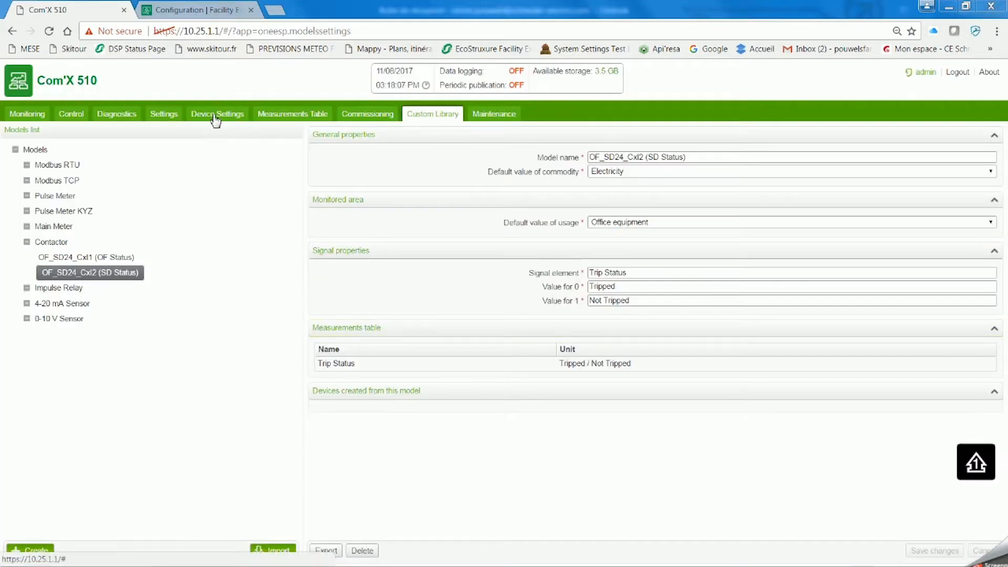
- In the SL1 device settings, start a new OF_SD24_CxI1 (OF Status) device on input C1_I1, named Power Socket UPS
{"action": "left_click", "coordinate": [215, 114]}
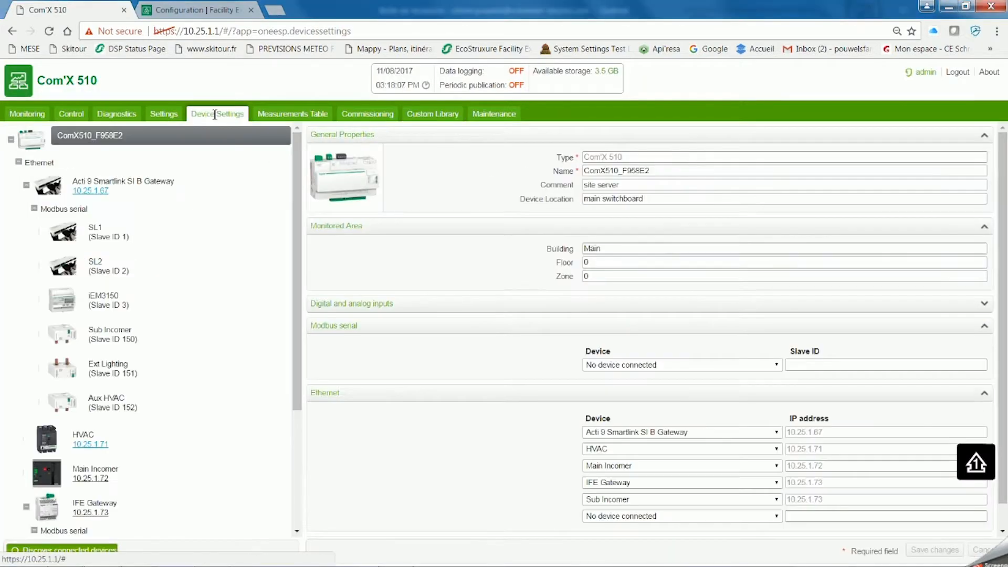
{"action": "left_click", "coordinate": [98, 231]}
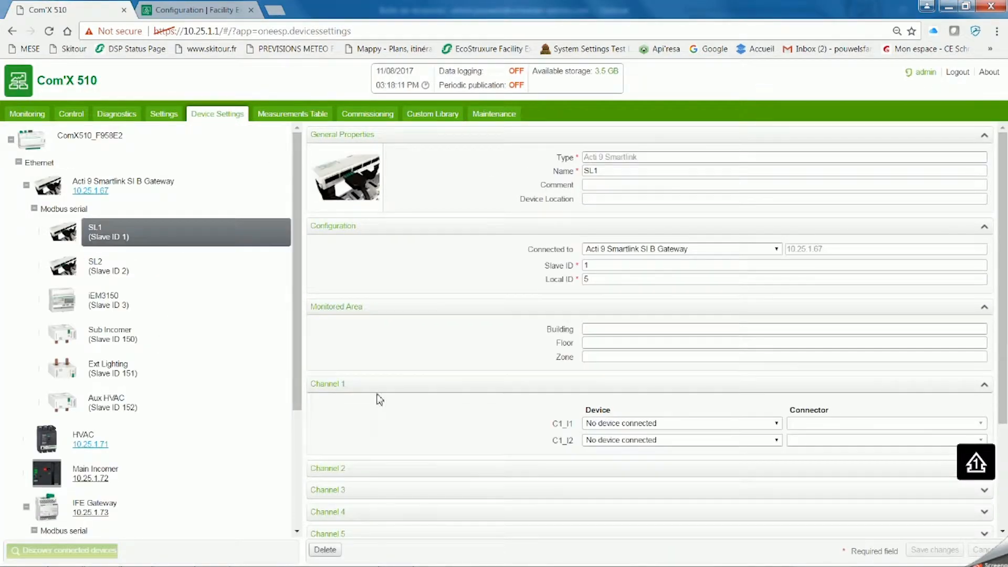
{"action": "left_click", "coordinate": [776, 424]}
{"action": "left_click", "coordinate": [726, 445]}
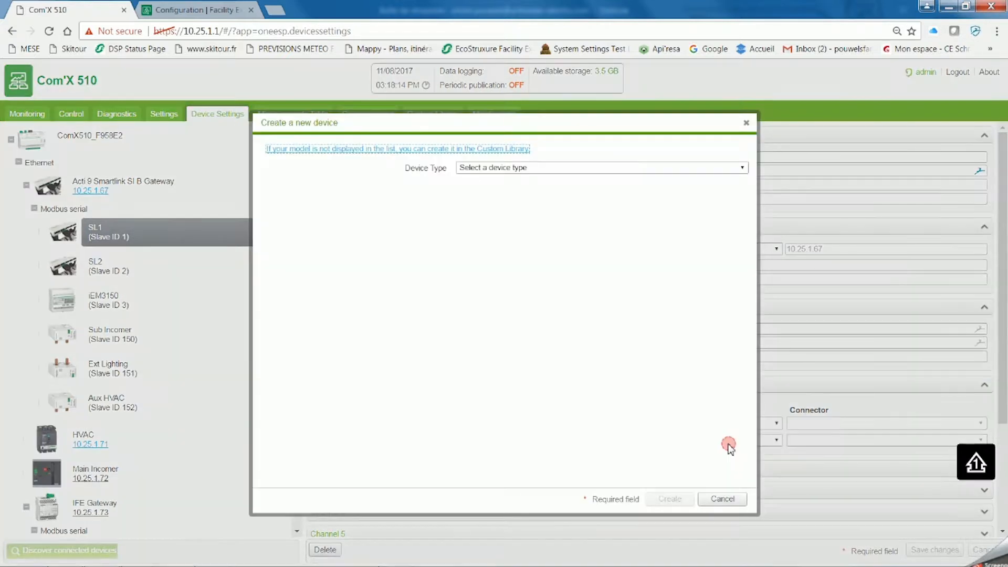
{"action": "left_click", "coordinate": [518, 168]}
{"action": "left_click", "coordinate": [561, 327]}
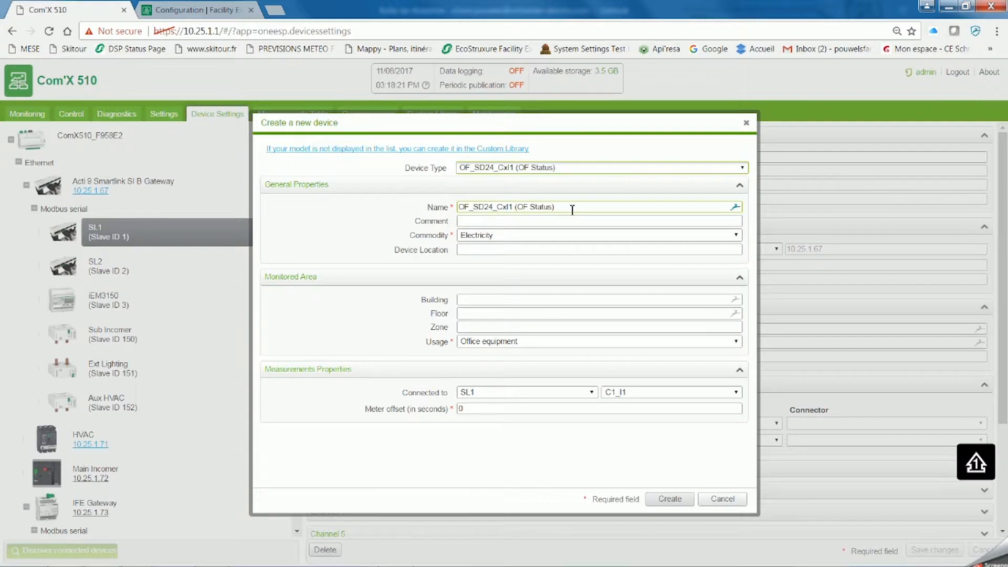
{"action": "left_click_drag", "start_coordinate": [572, 207], "coordinate": [452, 209]}
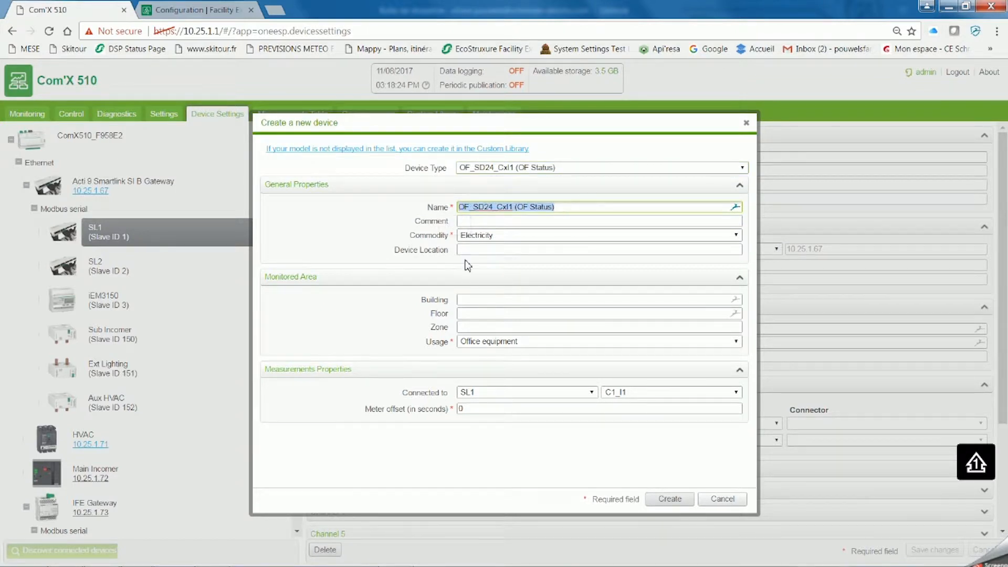
{"action": "type", "text": "Power Socket UPS"}
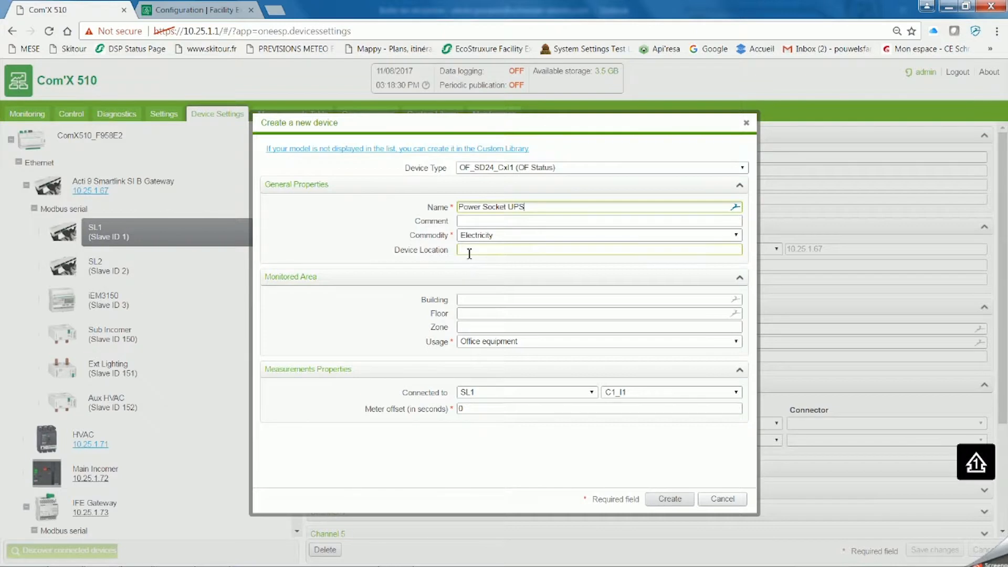
- Set the device location to WareHouse SWBD, building to Warehouse, floor and zone to 0, and create the device
{"action": "left_click", "coordinate": [474, 250]}
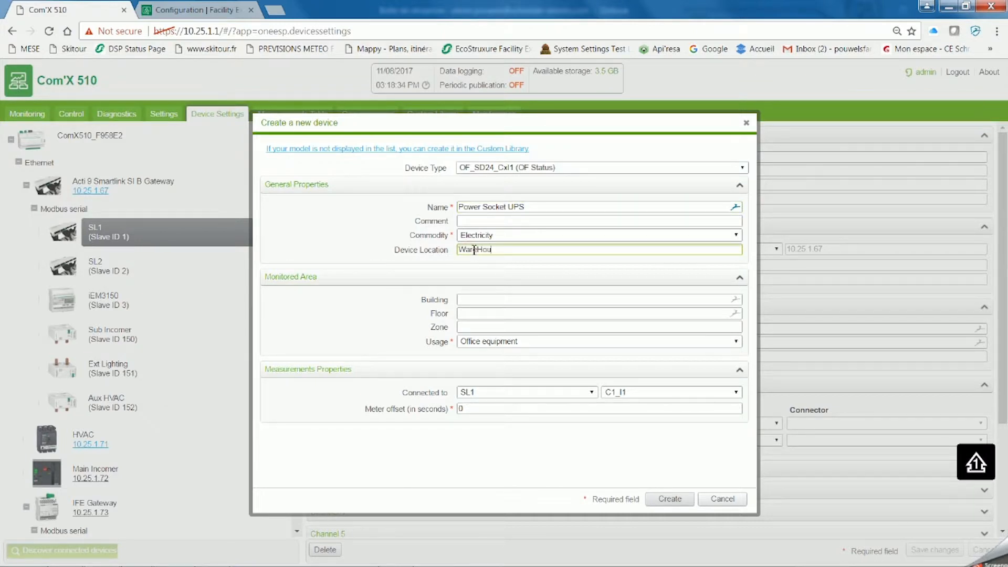
{"action": "type", "text": "WareHouse SWBD"}
{"action": "left_click", "coordinate": [480, 299]}
{"action": "left_click", "coordinate": [482, 325]}
{"action": "left_click", "coordinate": [485, 314]}
{"action": "left_click", "coordinate": [487, 327]}
{"action": "left_click", "coordinate": [487, 328]}
{"action": "left_click", "coordinate": [485, 343]}
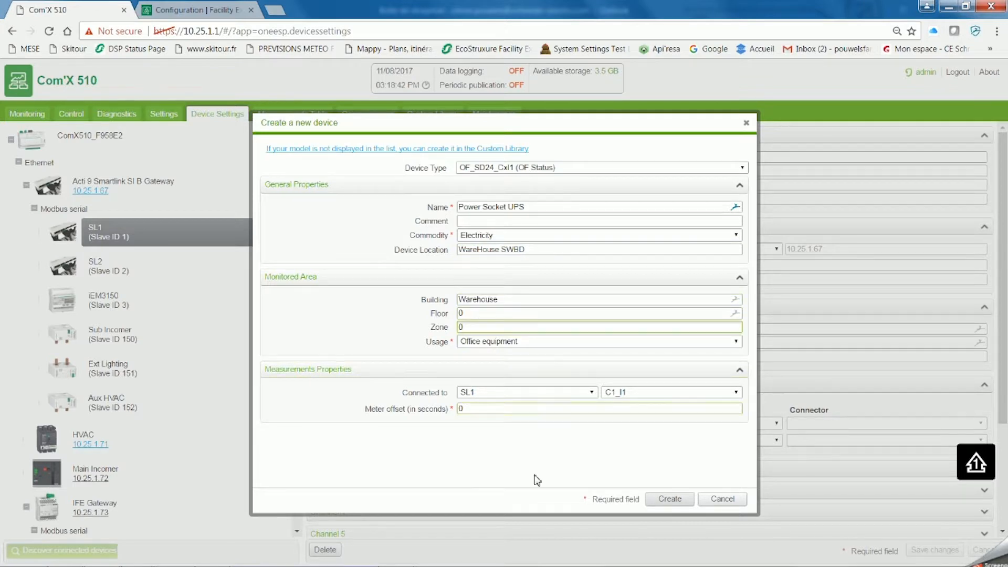
{"action": "left_click", "coordinate": [670, 499]}
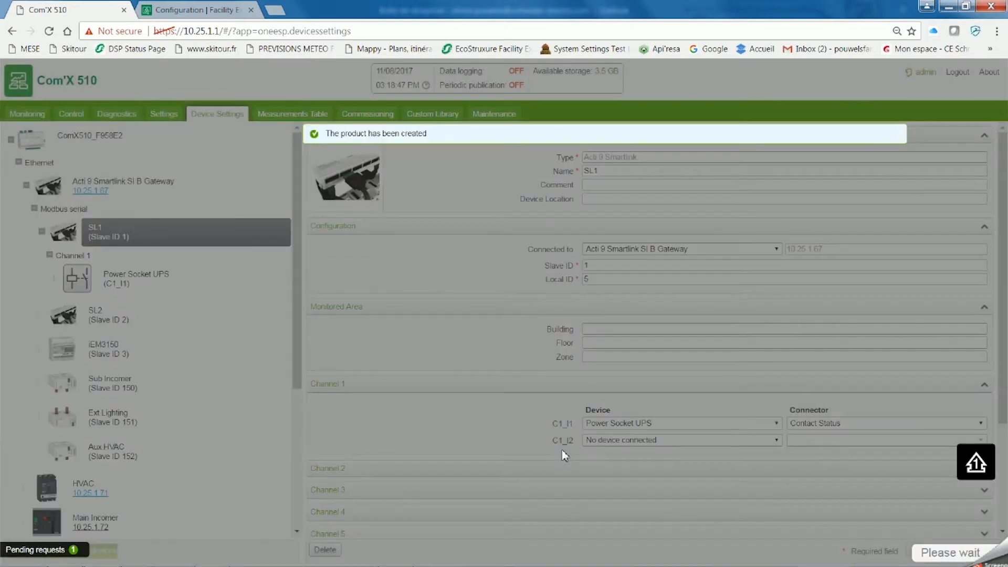
- Start a new OF_SD24_CxI2 (SD Status) device on SL1 input C1_I2, named Power Socket UPS
{"action": "left_click", "coordinate": [664, 441]}
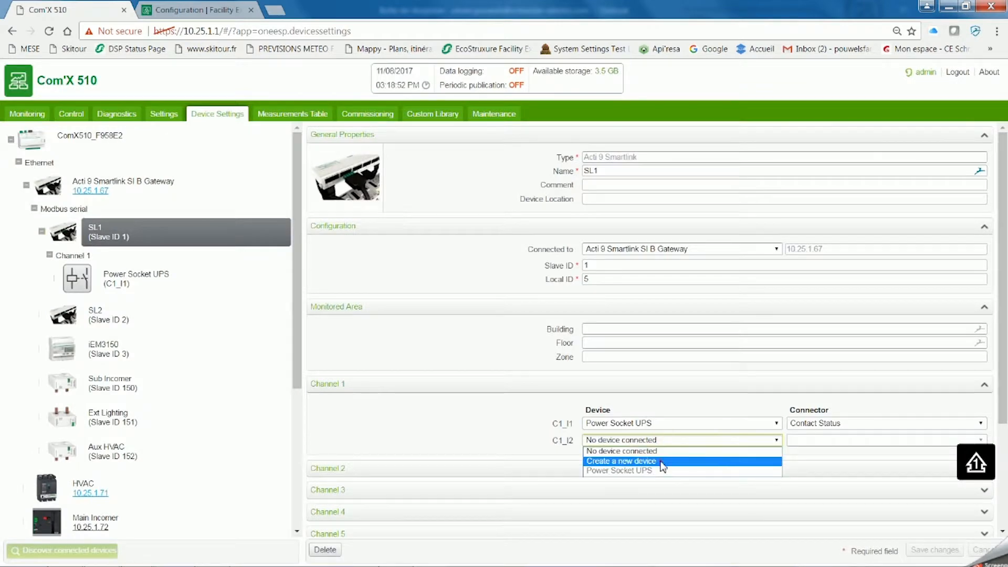
{"action": "left_click", "coordinate": [637, 457]}
{"action": "left_click", "coordinate": [513, 167]}
{"action": "left_click", "coordinate": [554, 336]}
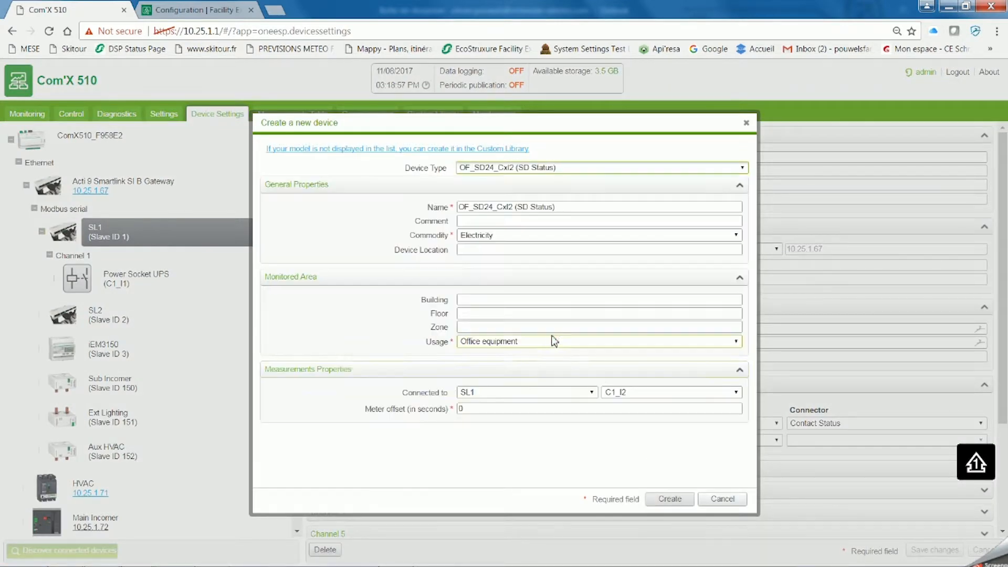
{"action": "left_click_drag", "start_coordinate": [566, 207], "coordinate": [454, 219]}
{"action": "type", "text": "Power Socket UPS"}
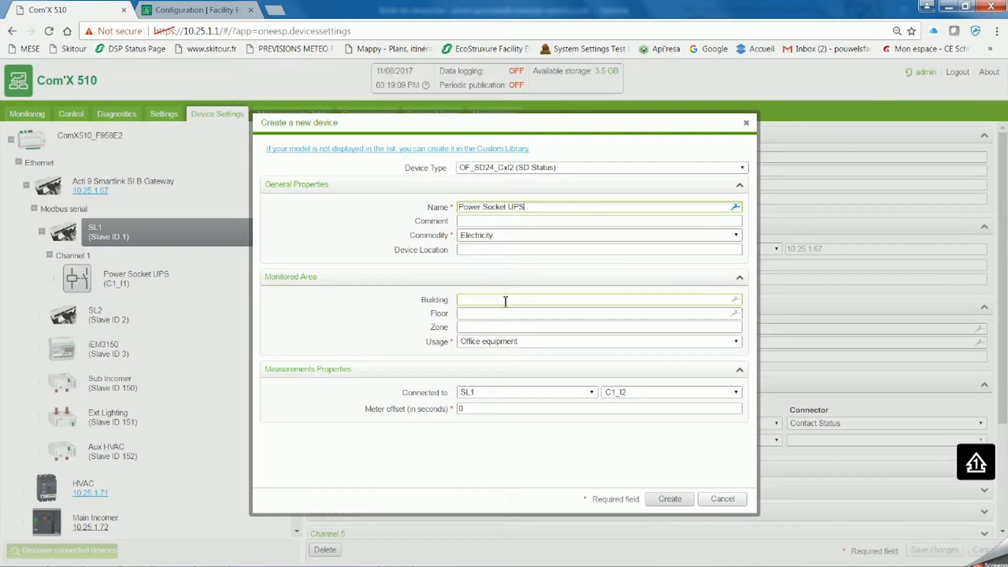
- Create the C1_I2 device with building Warehouse, floor and zone 0, and location Warehouse swbd, and review both Channel 1 devices
{"action": "left_click", "coordinate": [506, 302]}
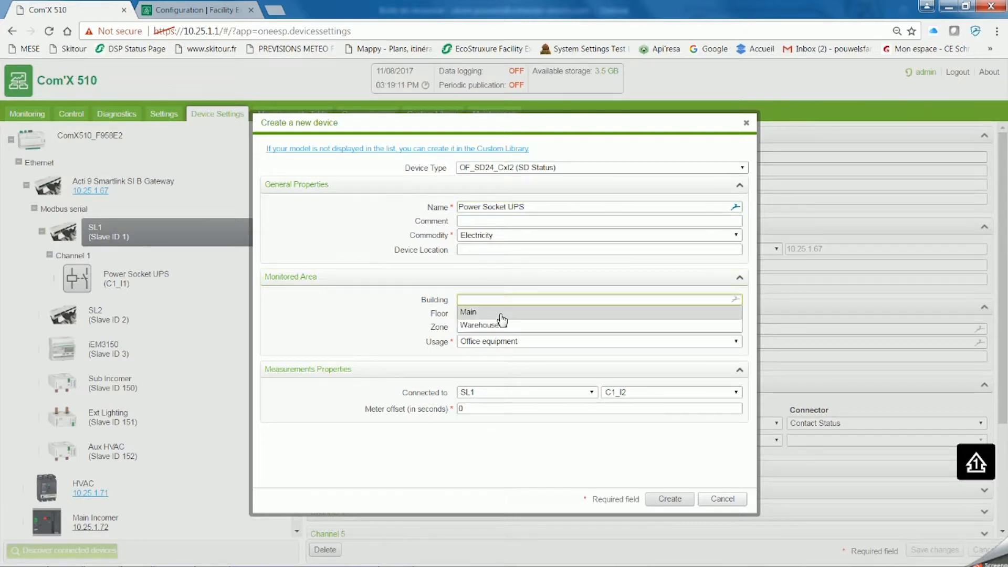
{"action": "left_click", "coordinate": [498, 317]}
{"action": "left_click", "coordinate": [497, 316]}
{"action": "left_click", "coordinate": [494, 327]}
{"action": "left_click", "coordinate": [492, 328]}
{"action": "left_click", "coordinate": [487, 341]}
{"action": "left_click", "coordinate": [473, 250]}
{"action": "type", "text": "Warehouse swbd"}
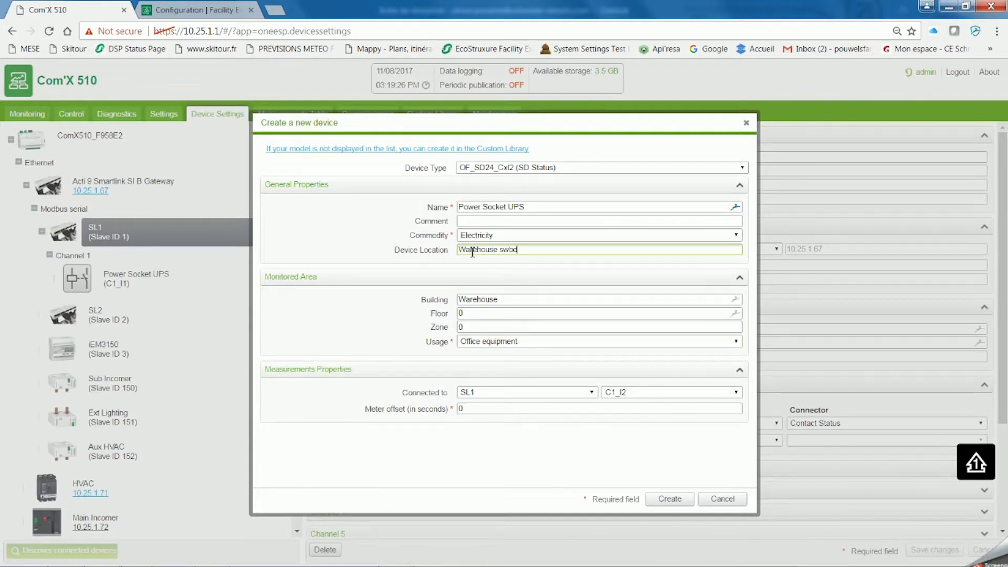
{"action": "left_click", "coordinate": [671, 500]}
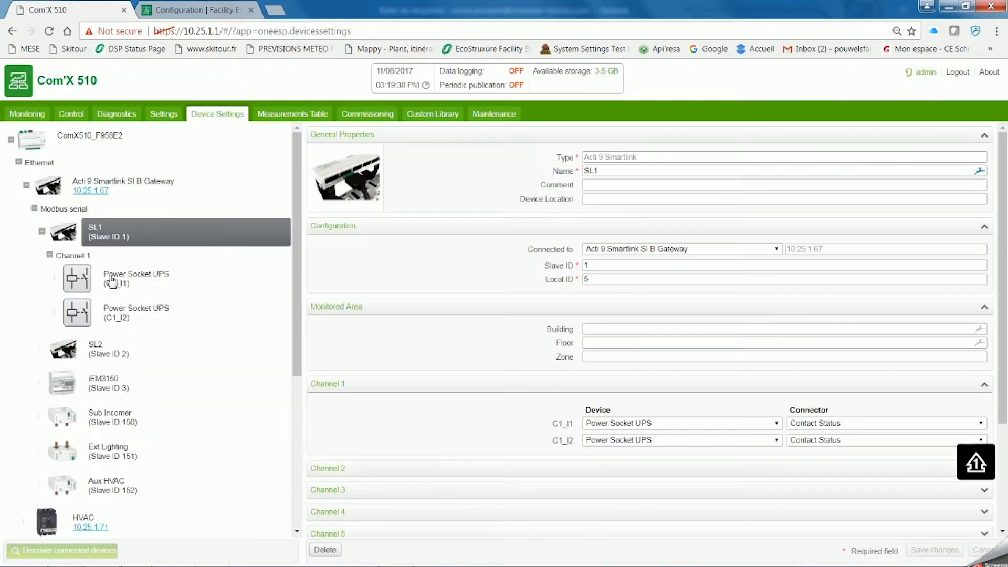
{"action": "left_click", "coordinate": [125, 279]}
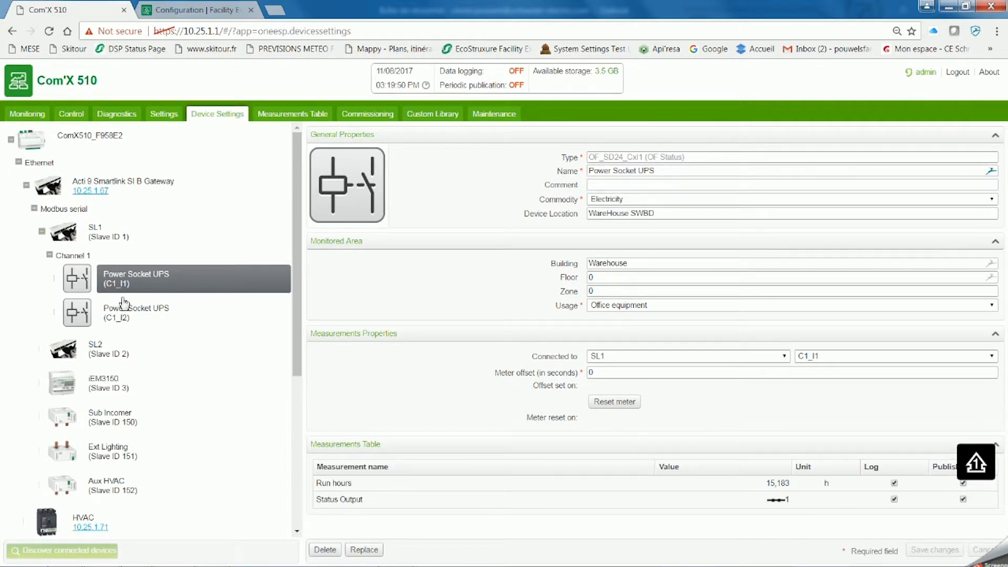
{"action": "left_click", "coordinate": [122, 316]}
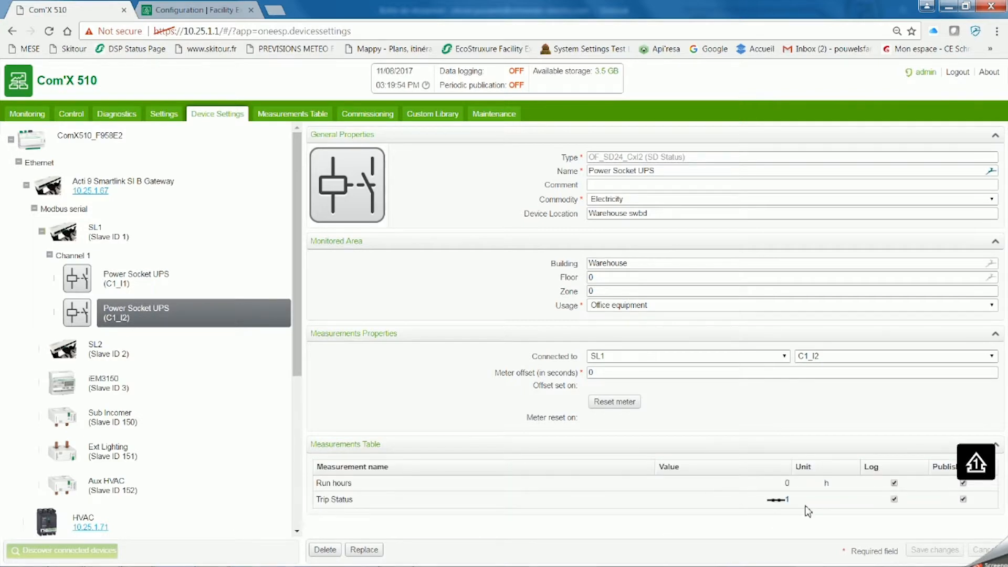
- Enable custom events in the event settings and save the changes
{"action": "left_click", "coordinate": [172, 116]}
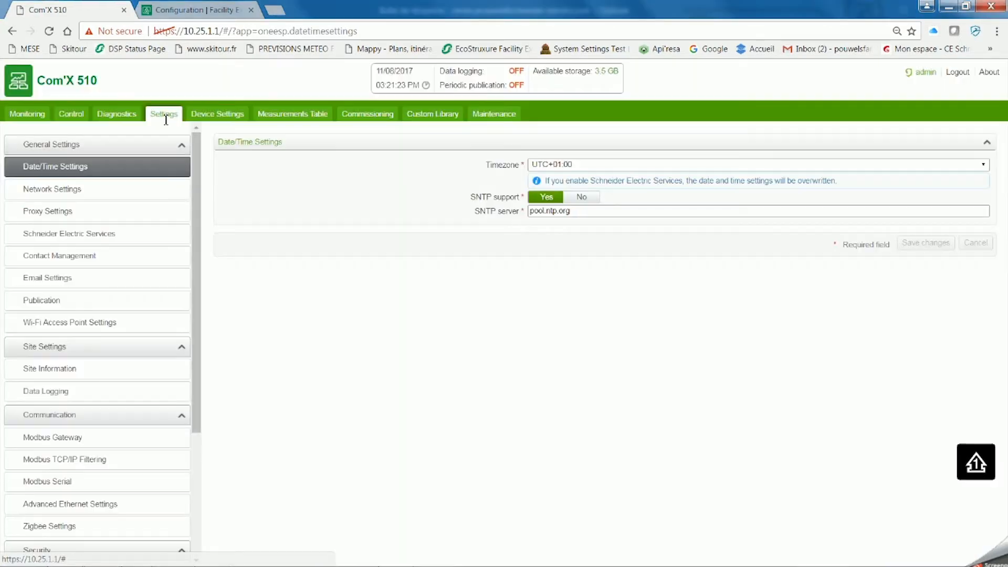
{"action": "scroll", "coordinate": [198, 368], "scroll_direction": "down", "scroll_amount": 4}
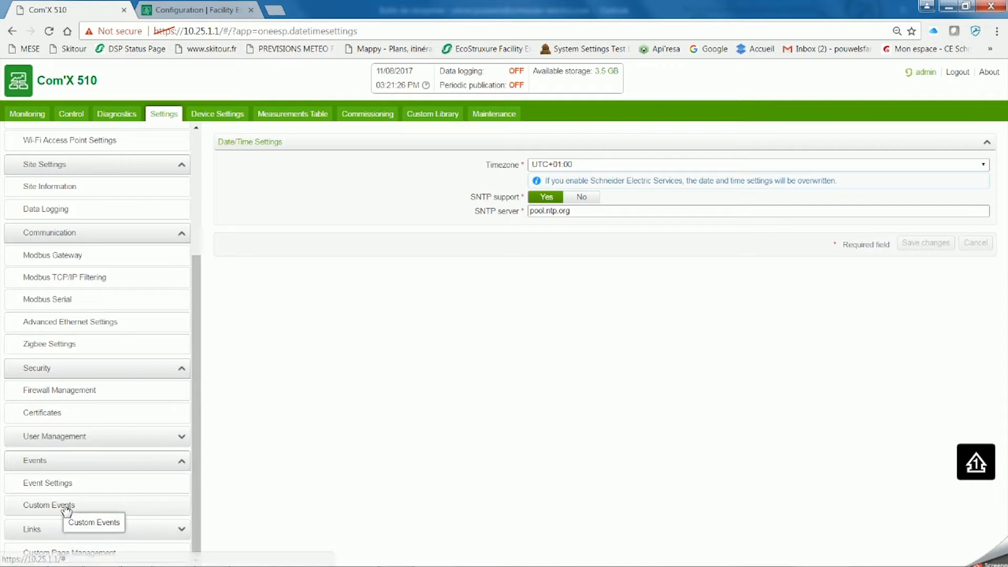
{"action": "left_click", "coordinate": [63, 484]}
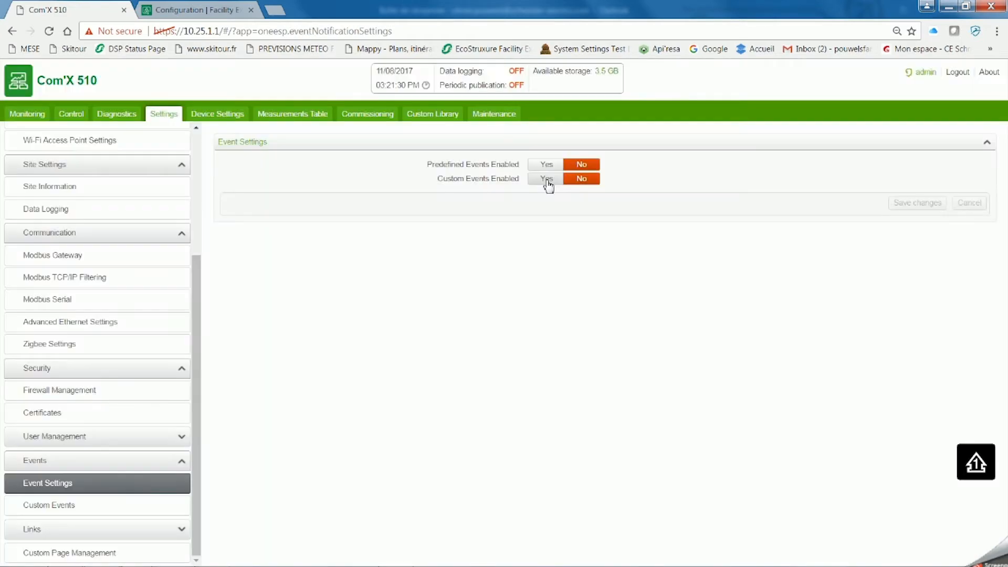
{"action": "left_click", "coordinate": [547, 180]}
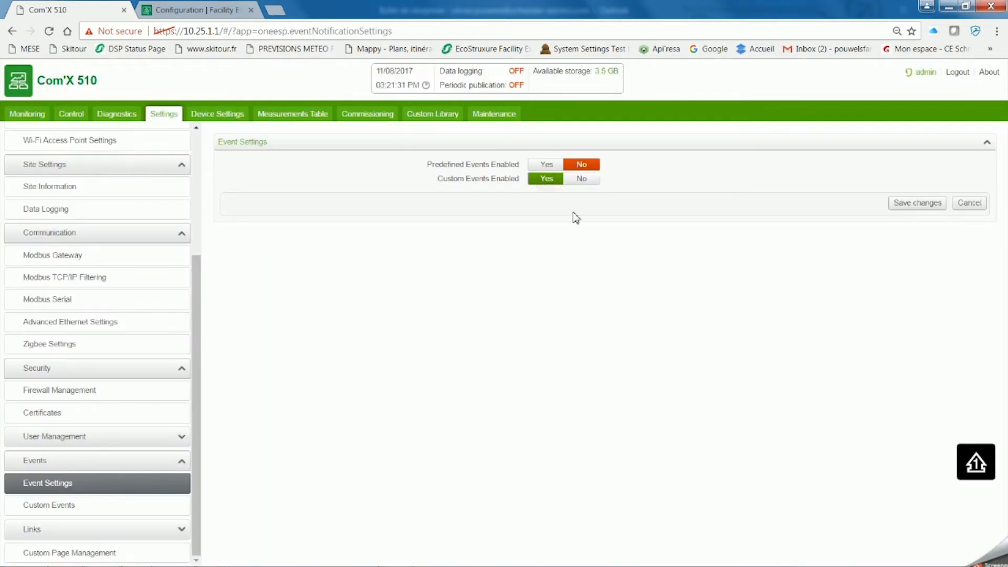
{"action": "left_click", "coordinate": [918, 204]}
{"action": "mouse_move", "coordinate": [883, 563]}
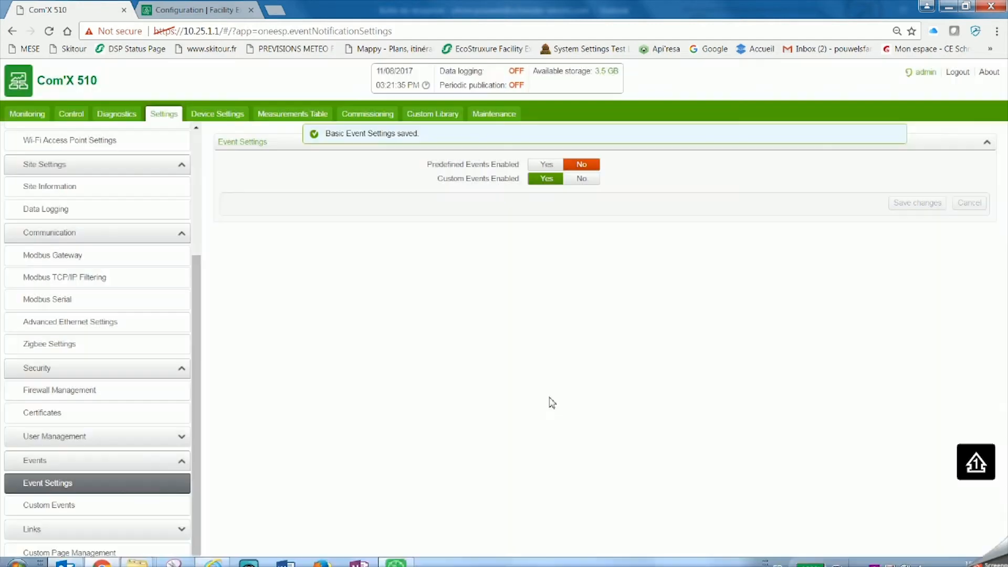
- Create a new custom event named Power Socket UPS OF state
{"action": "left_click", "coordinate": [97, 507]}
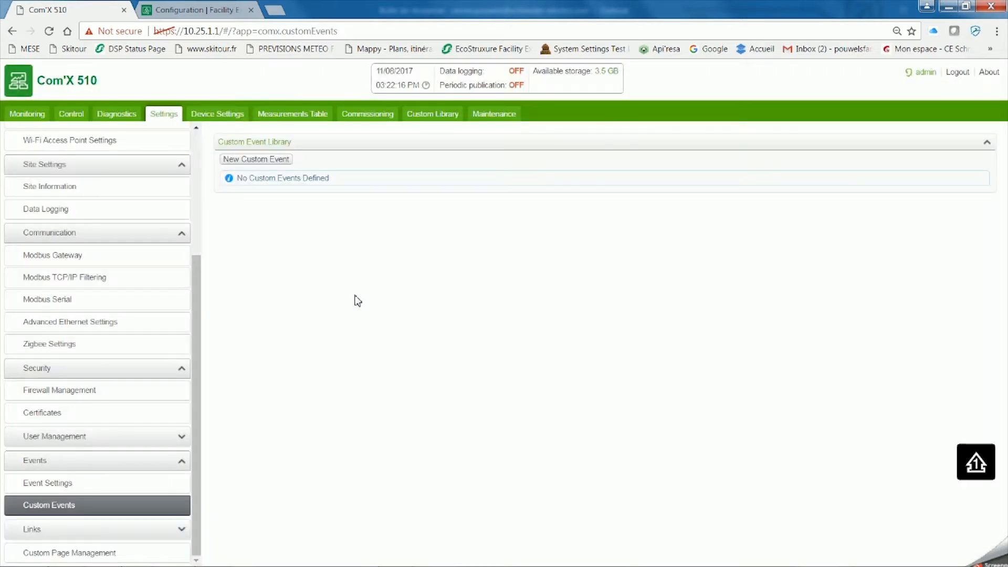
{"action": "left_click", "coordinate": [266, 162]}
{"action": "type", "text": "Power "}
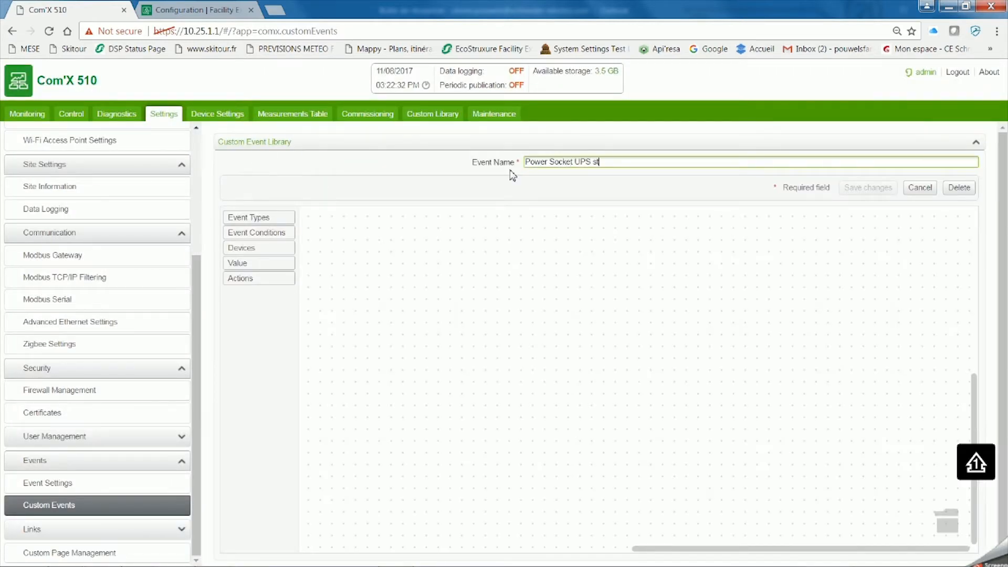
{"action": "type", "text": "Socket UPS OF state"}
- Add a Custom Event block to the event canvas with severity Low (Alert)
{"action": "left_click", "coordinate": [272, 223]}
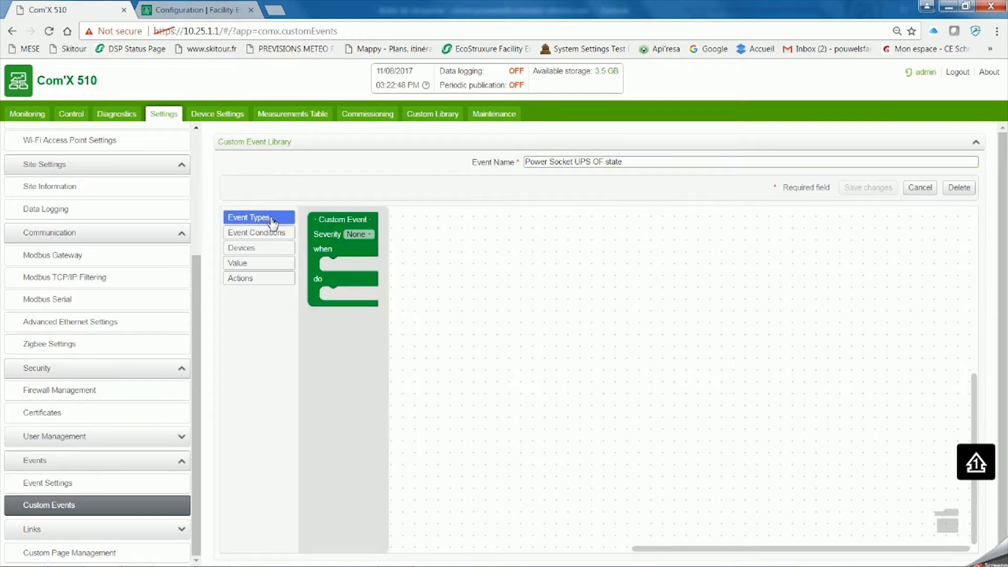
{"action": "left_click_drag", "start_coordinate": [342, 219], "coordinate": [415, 260]}
{"action": "left_click", "coordinate": [441, 276]}
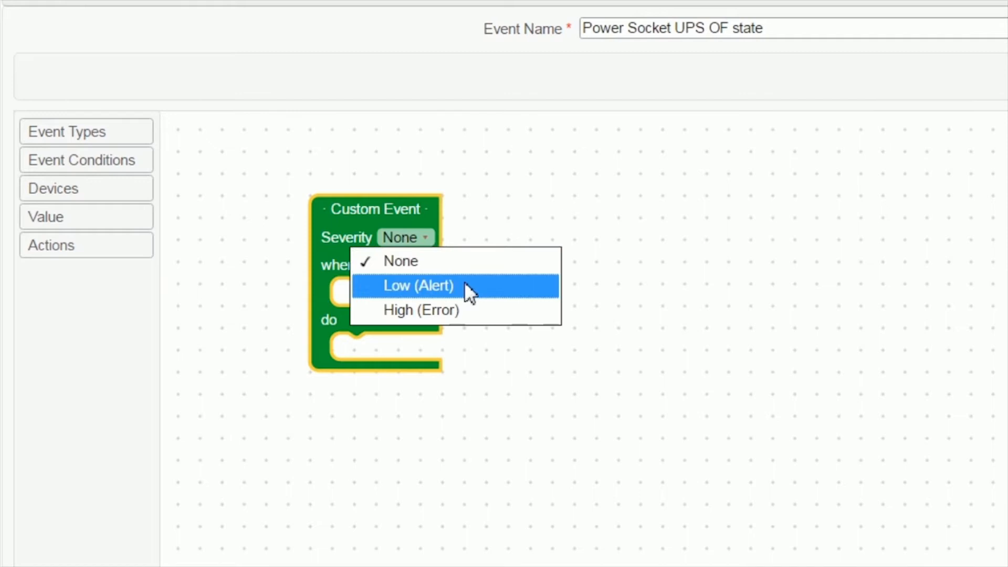
{"action": "left_click", "coordinate": [465, 286]}
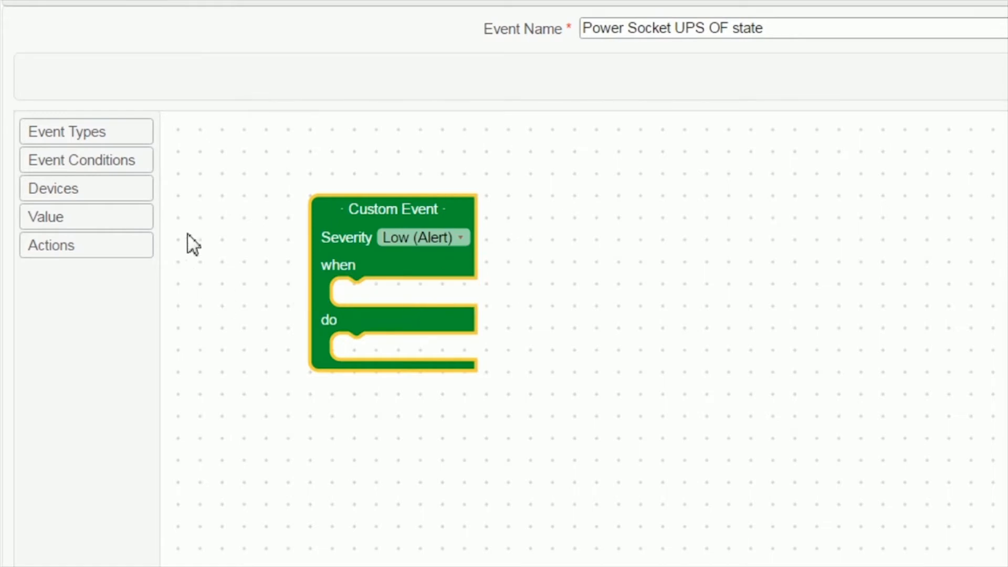
- Add an equals condition to the custom event's when slot and assign a Power Socket UPS device to it
{"action": "left_click", "coordinate": [117, 171]}
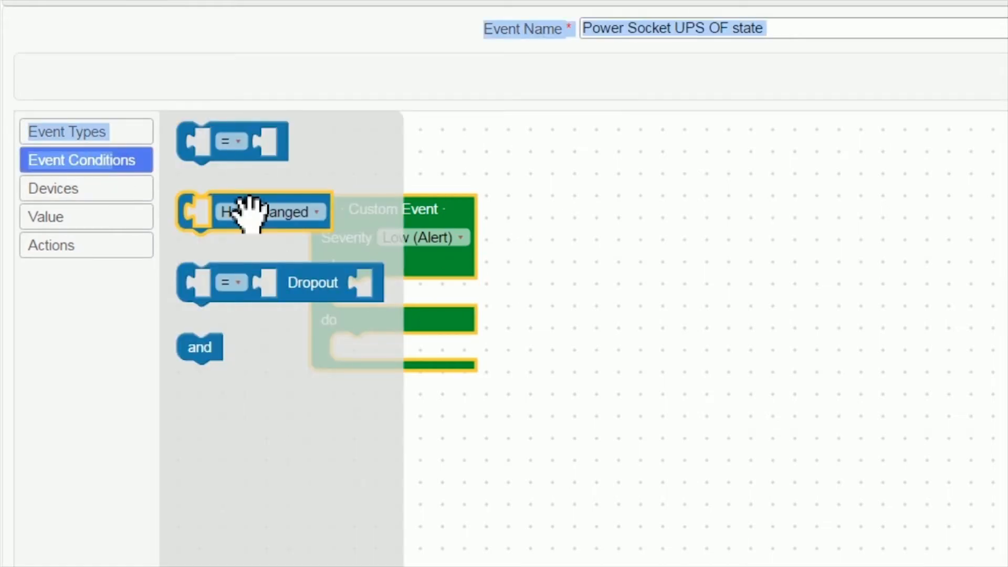
{"action": "left_click_drag", "start_coordinate": [225, 140], "coordinate": [386, 288]}
{"action": "left_click", "coordinate": [487, 305]}
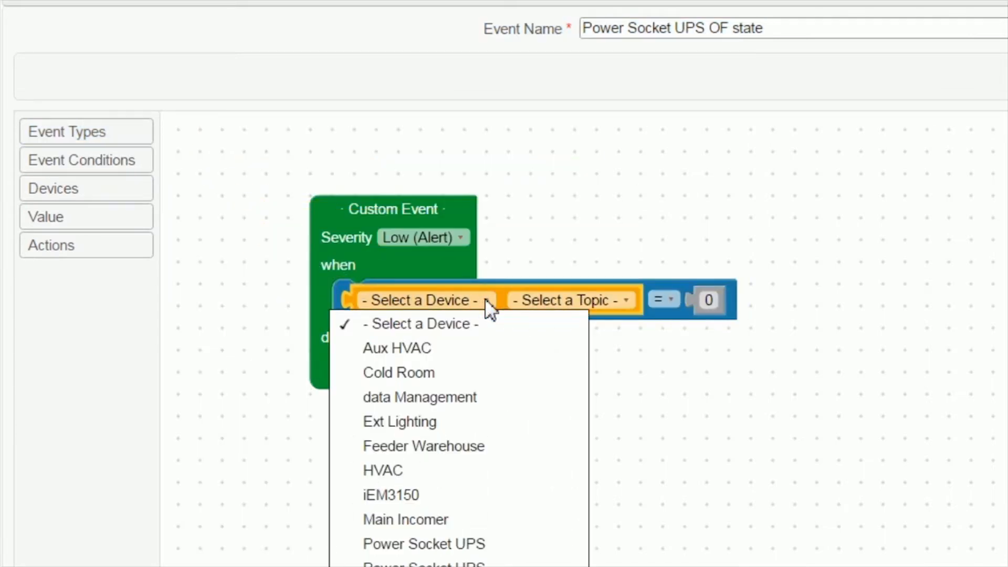
{"action": "left_click", "coordinate": [497, 548]}
{"action": "left_click", "coordinate": [640, 307]}
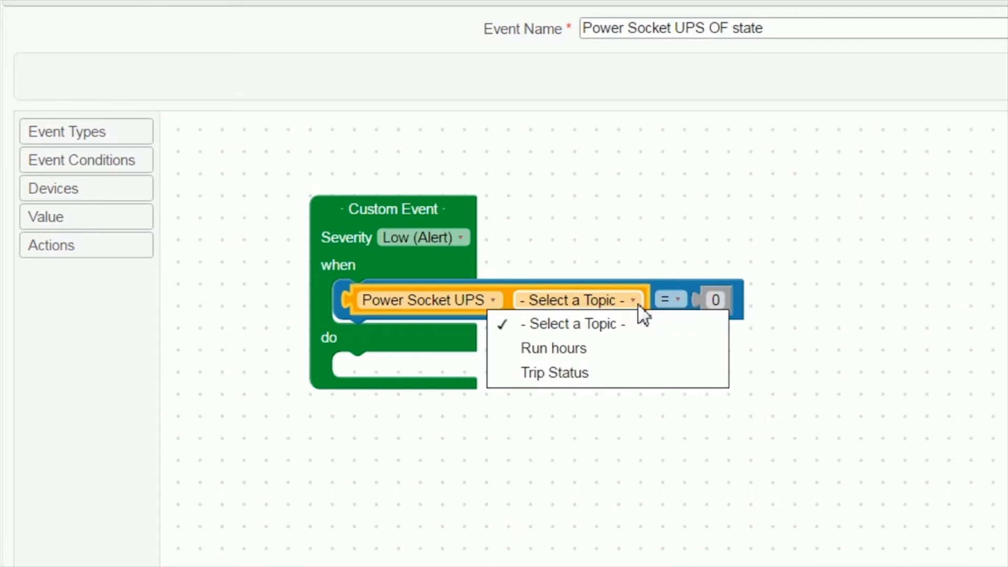
- Switch the condition to the other Power Socket UPS device, with topic Status Output and comparison value 1
{"action": "left_click", "coordinate": [466, 300]}
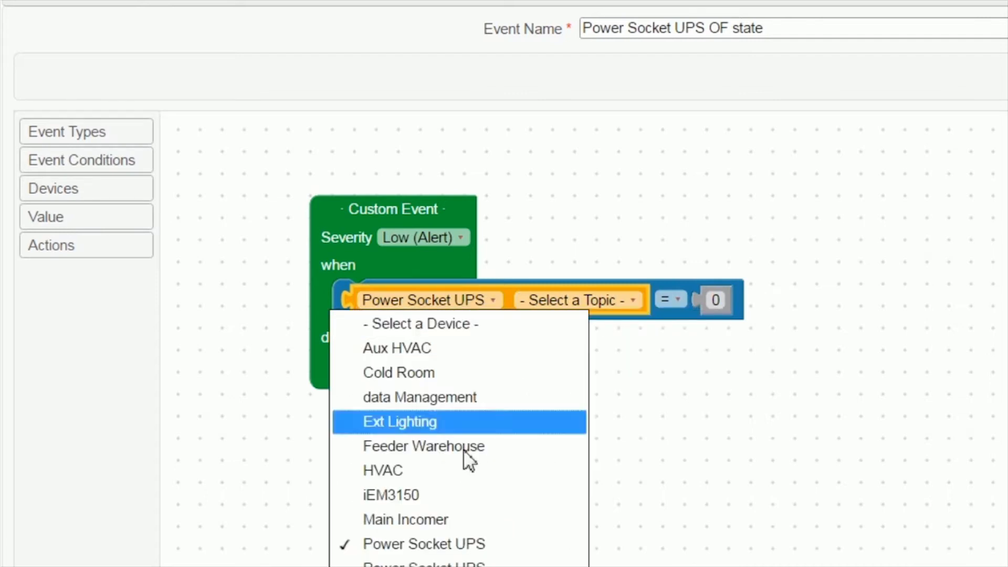
{"action": "left_click", "coordinate": [468, 552]}
{"action": "left_click", "coordinate": [635, 301]}
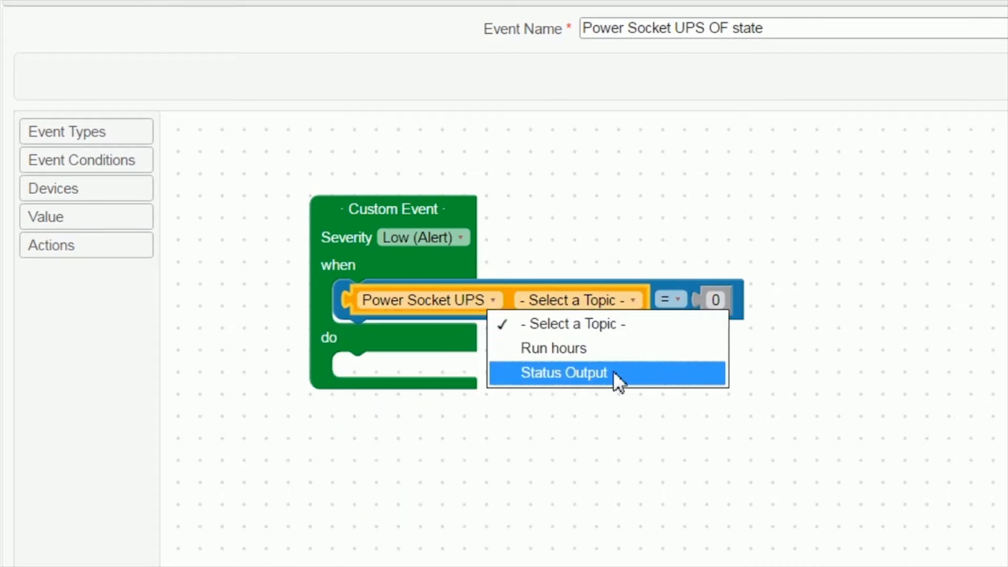
{"action": "left_click", "coordinate": [613, 370]}
{"action": "left_click", "coordinate": [697, 299]}
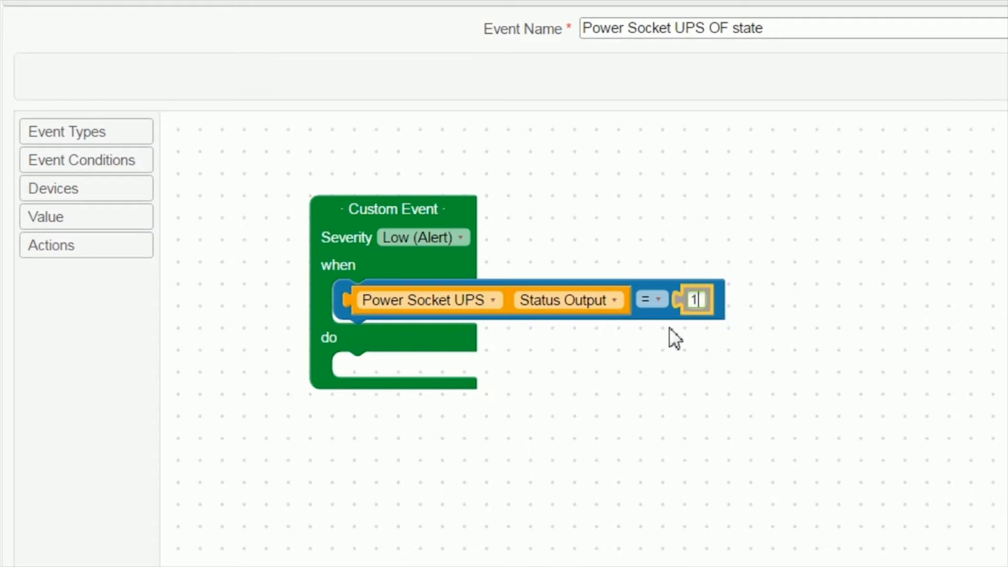
{"action": "left_click", "coordinate": [375, 362]}
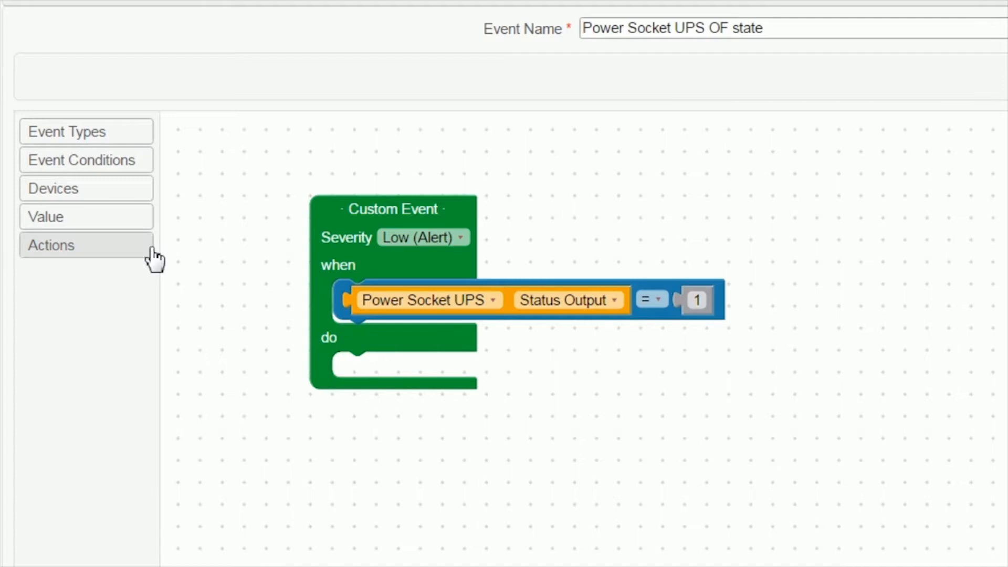
- Add a Send to Facility Insights action to the event's do slot with the message Close
{"action": "left_click_drag", "start_coordinate": [66, 215], "coordinate": [180, 196]}
{"action": "left_click", "coordinate": [85, 248]}
{"action": "left_click_drag", "start_coordinate": [222, 133], "coordinate": [383, 368]}
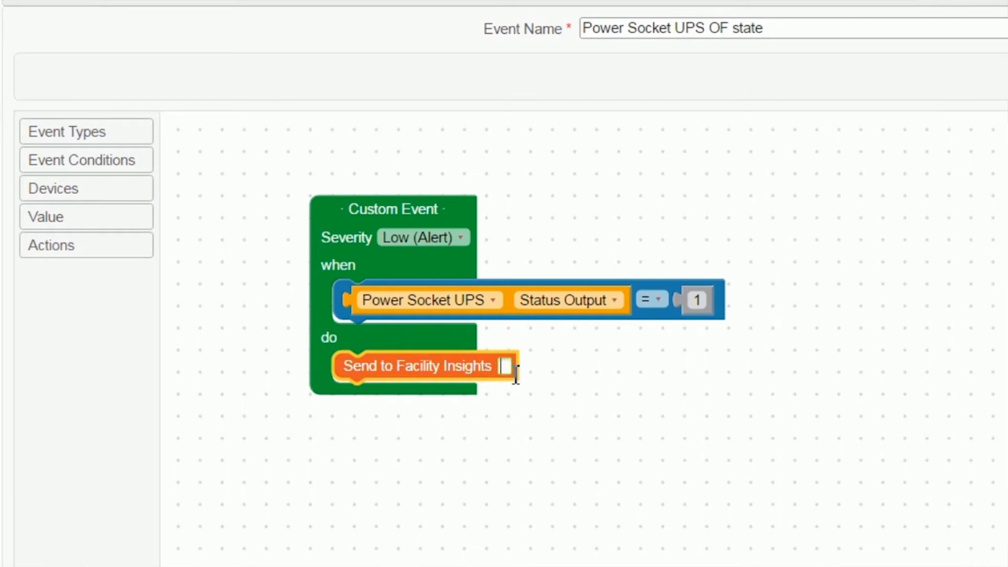
{"action": "left_click", "coordinate": [504, 366]}
{"action": "type", "text": "Close"}
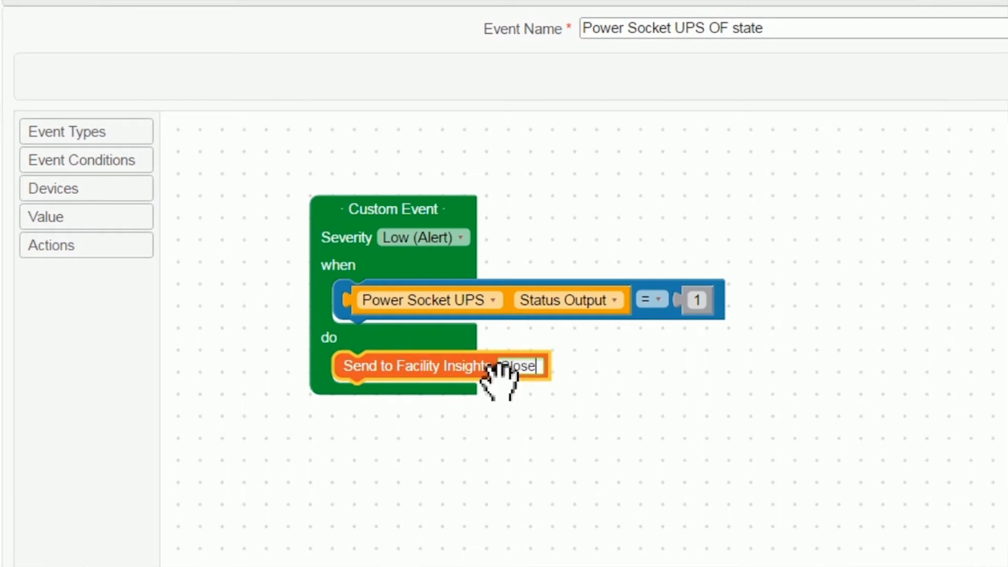
{"action": "left_click", "coordinate": [655, 416]}
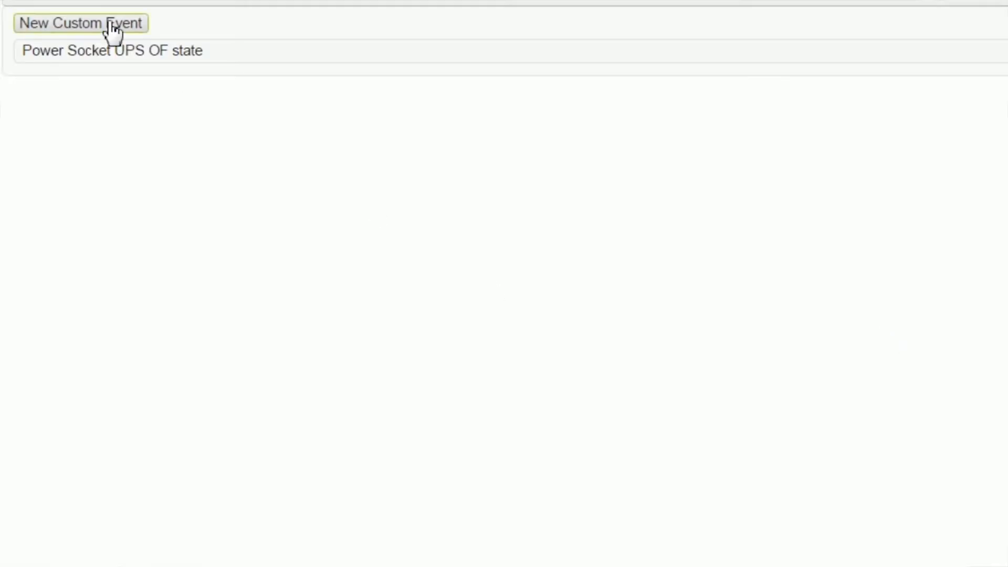
- Start another custom event and name it PowerSocket UPS Trip Stat
{"action": "left_click", "coordinate": [109, 23]}
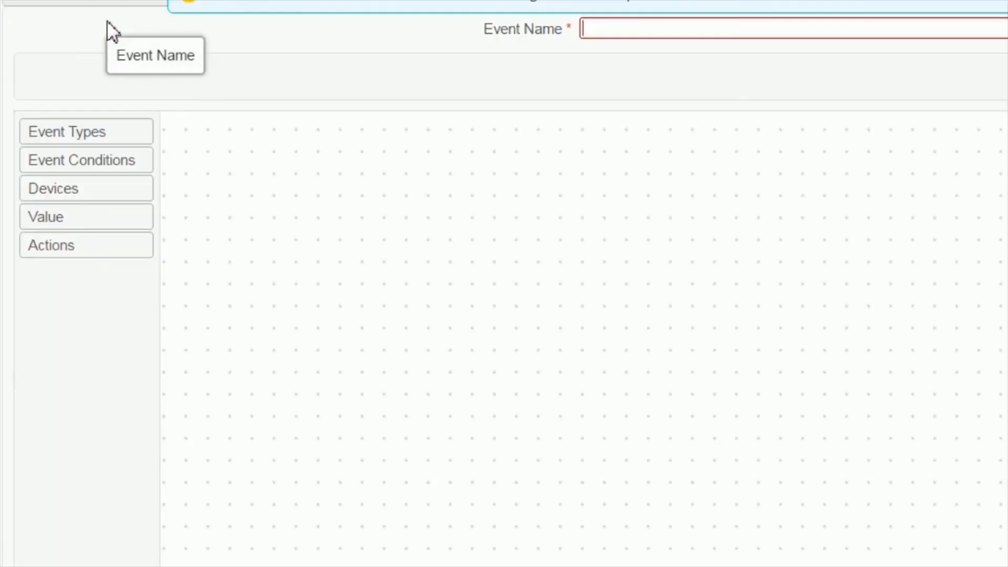
{"action": "type", "text": "PowerSocket UPS Trip Stat"}
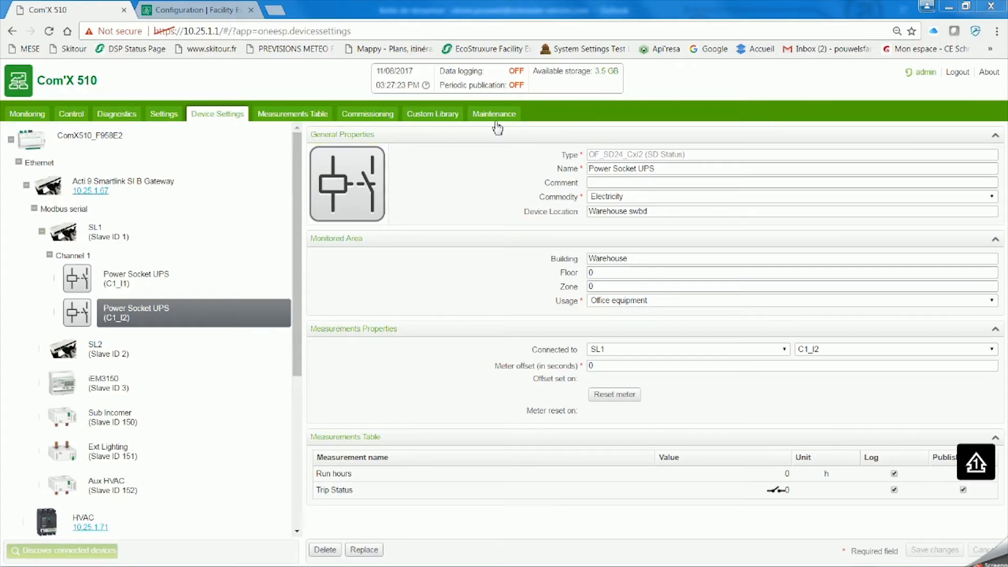
- Review the event delivery status and the generated and pending events in the maintenance information
{"action": "left_click", "coordinate": [496, 114]}
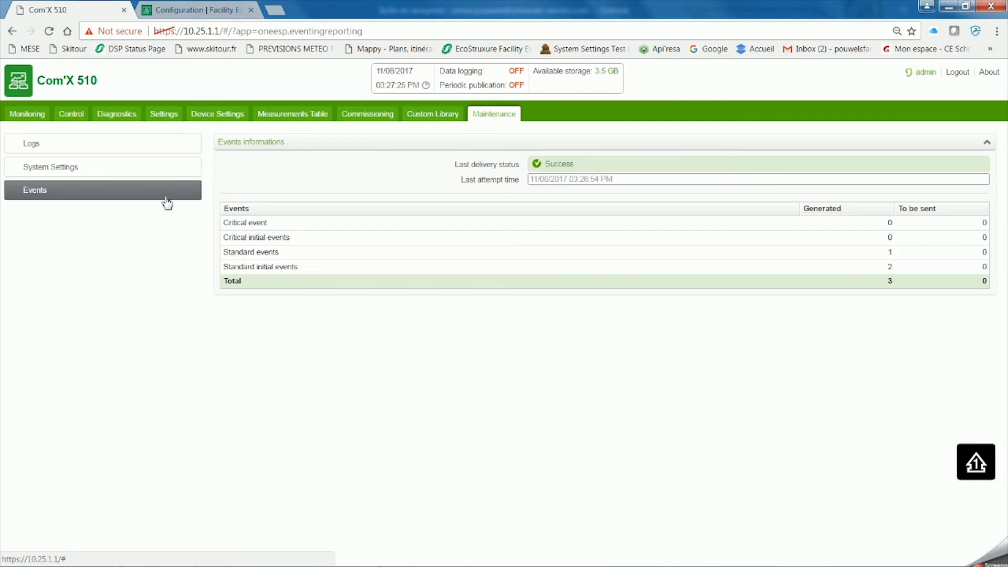